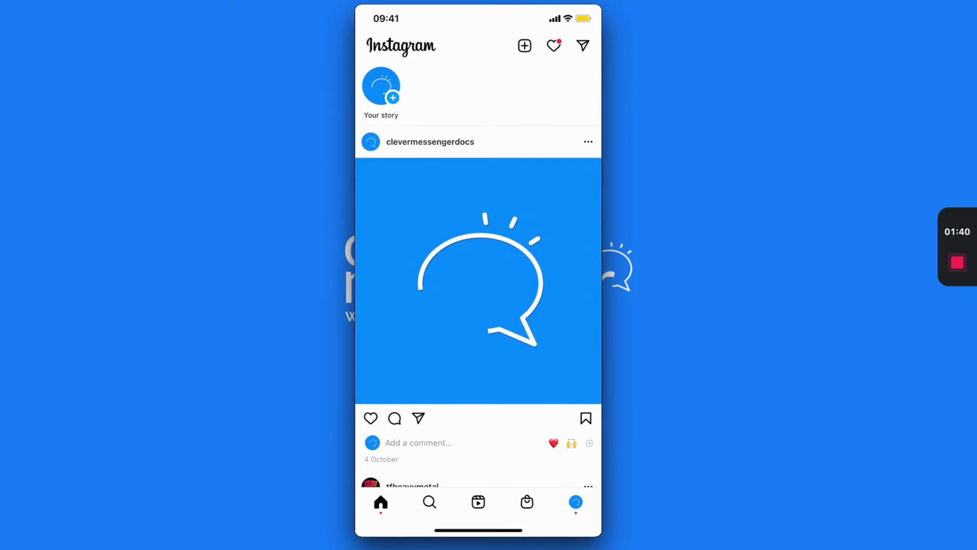
Step: Go from the Instagram profile menu to Settings > Account
{"action": "left_click", "coordinate": [575, 502]}
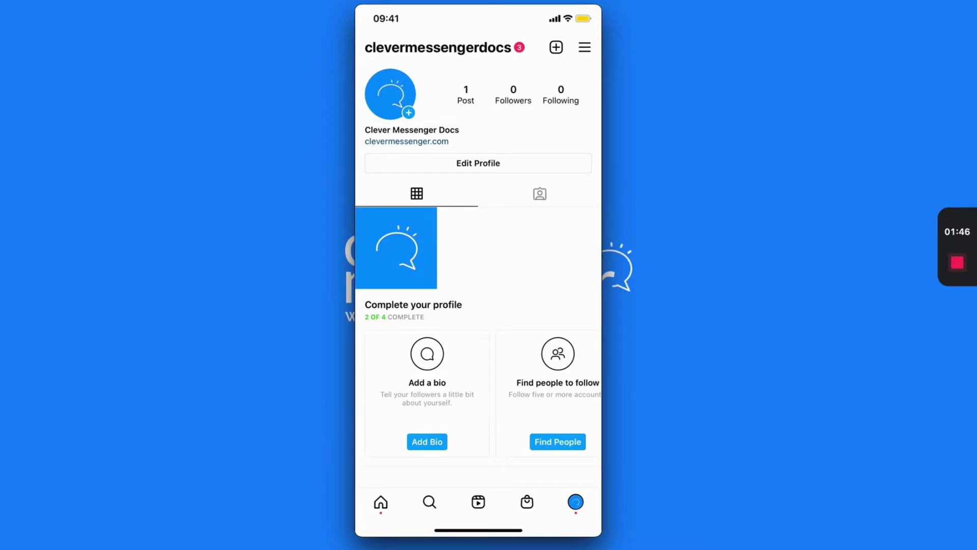
{"action": "left_click", "coordinate": [585, 48]}
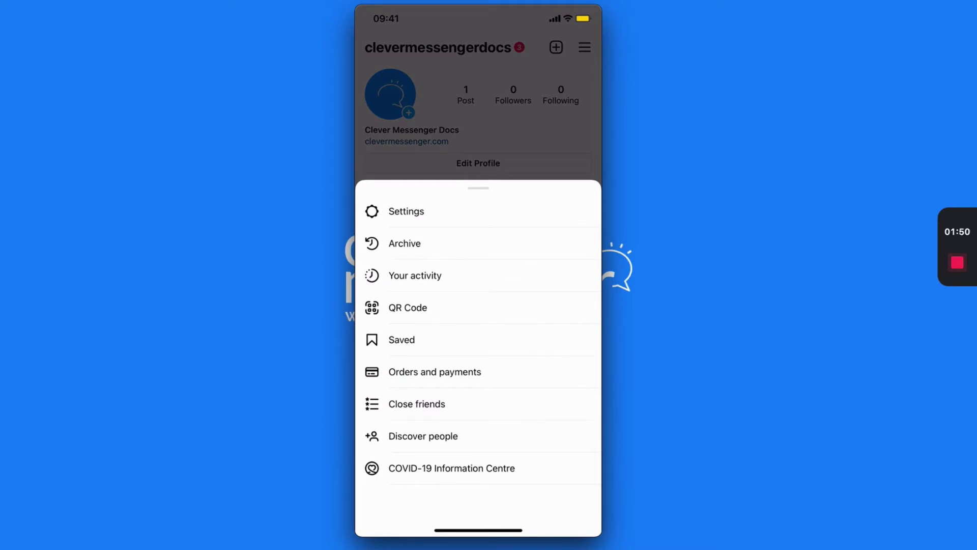
{"action": "left_click", "coordinate": [407, 212]}
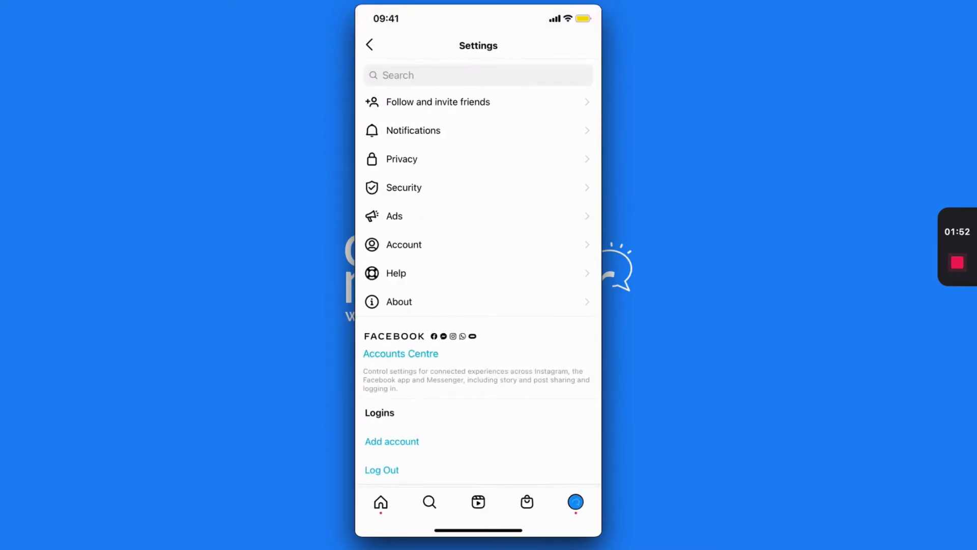
{"action": "left_click", "coordinate": [404, 245]}
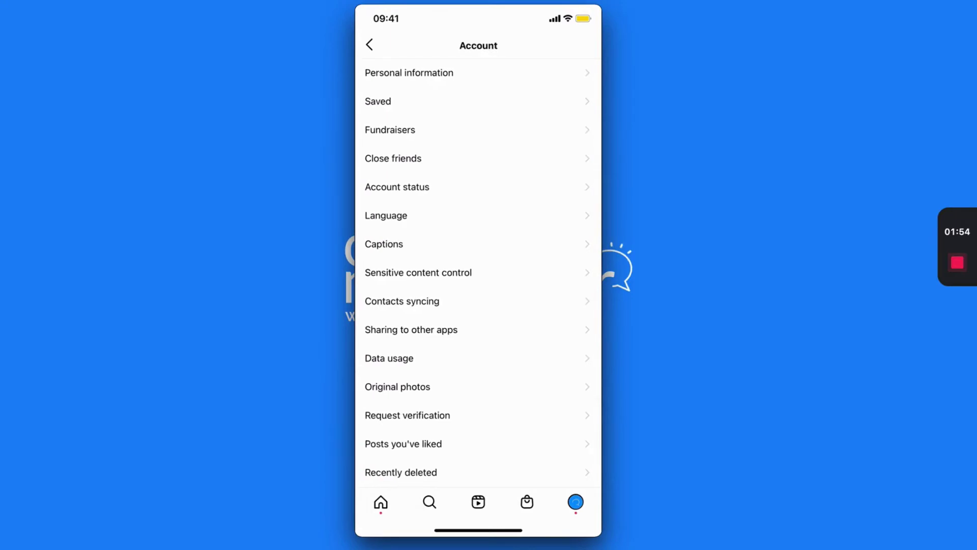
{"action": "scroll", "coordinate": [478, 305], "scroll_direction": "down", "scroll_amount": 5}
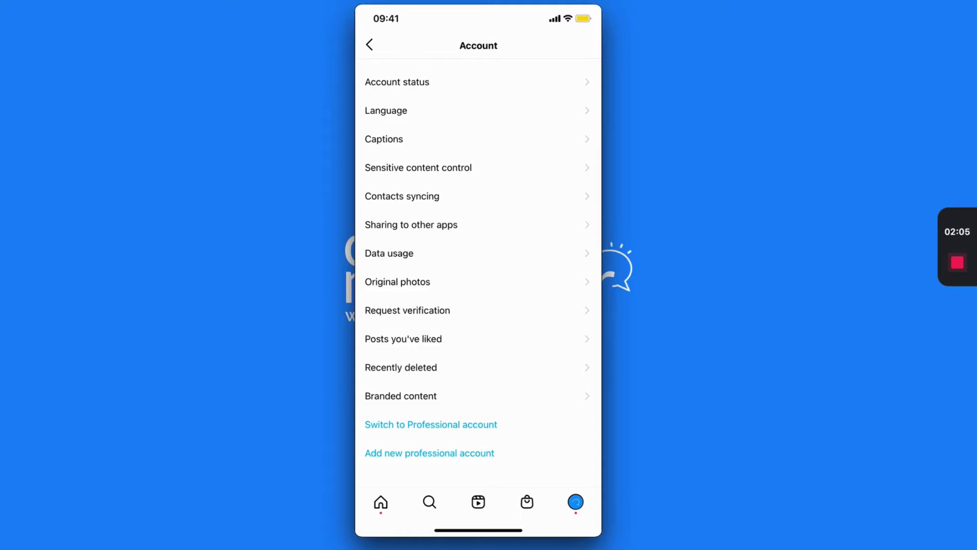
Step: Begin the professional account switch and confirm Software as the category
{"action": "left_click", "coordinate": [431, 424]}
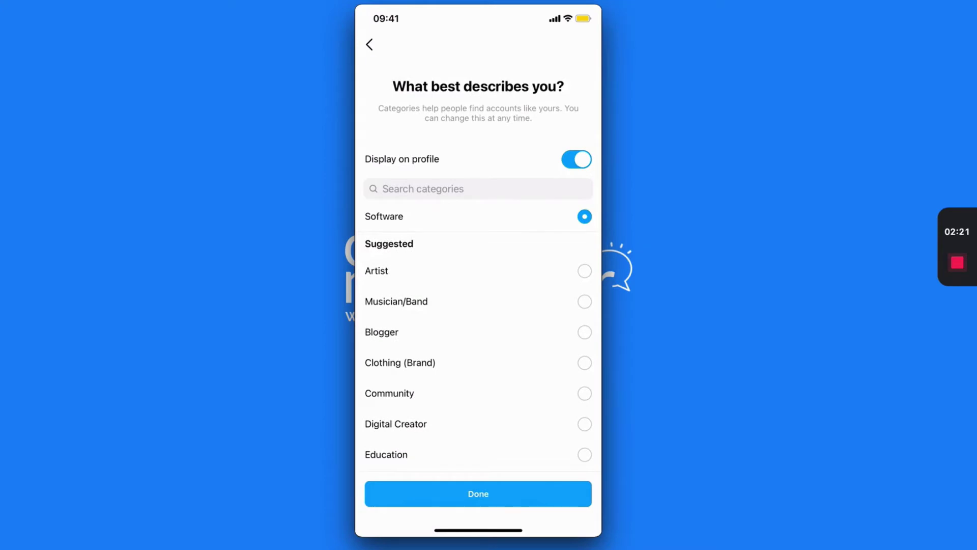
{"action": "left_click", "coordinate": [479, 494]}
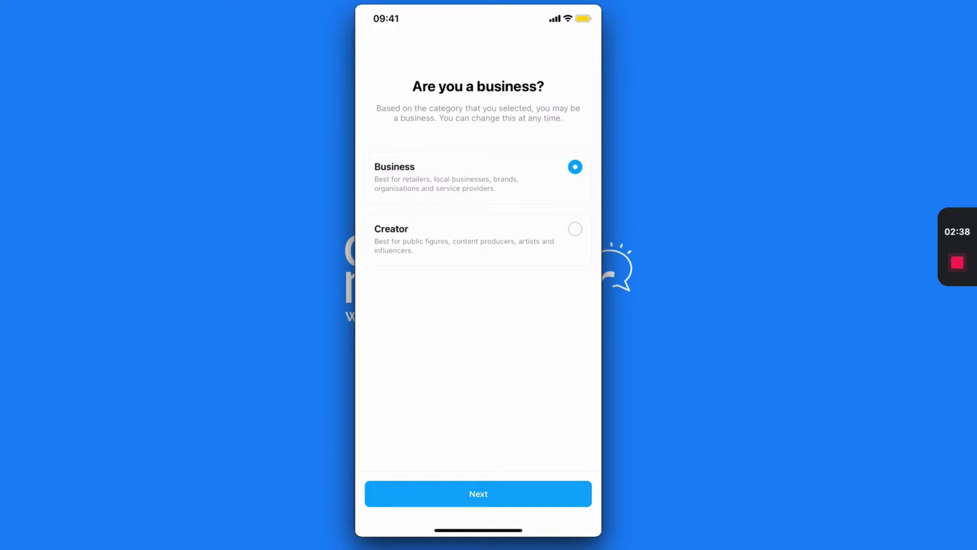
Step: Choose Business, keep the public contact info, and complete Accounts Centre setup with Facebook
{"action": "left_click", "coordinate": [479, 494]}
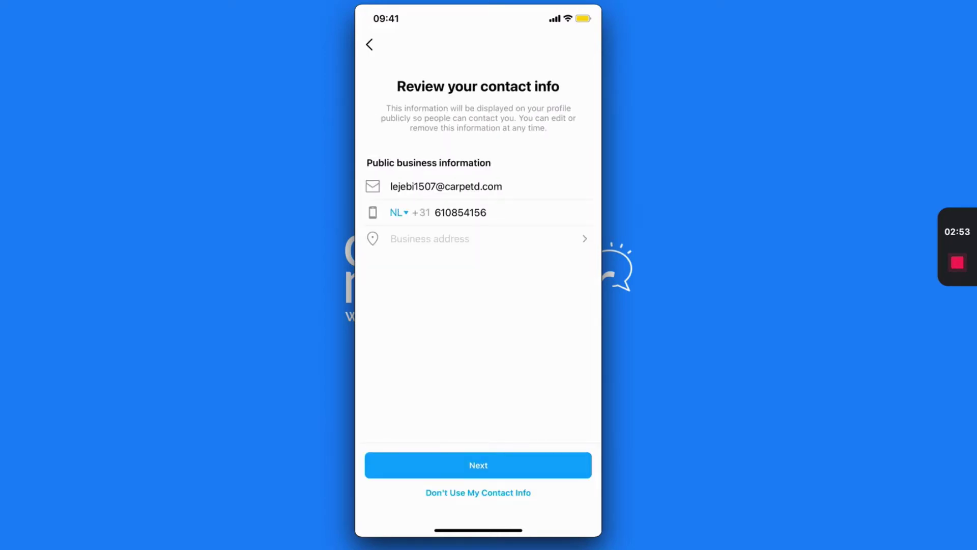
{"action": "left_click", "coordinate": [478, 465]}
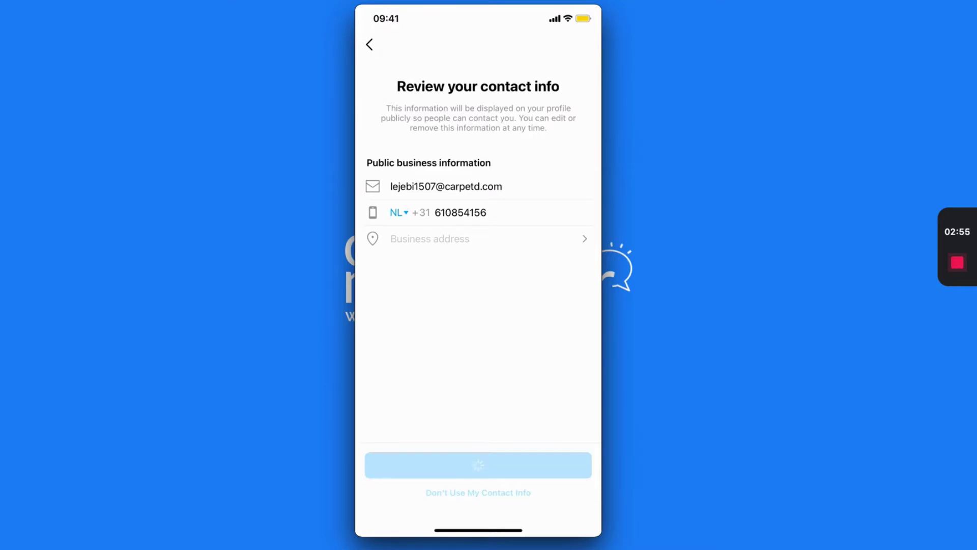
{"action": "left_click", "coordinate": [479, 502]}
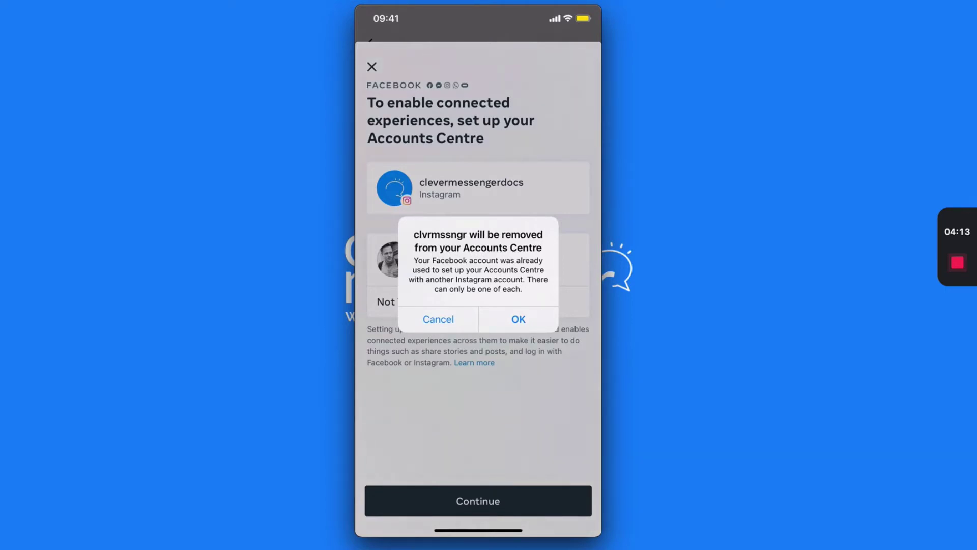
{"action": "left_click", "coordinate": [519, 320]}
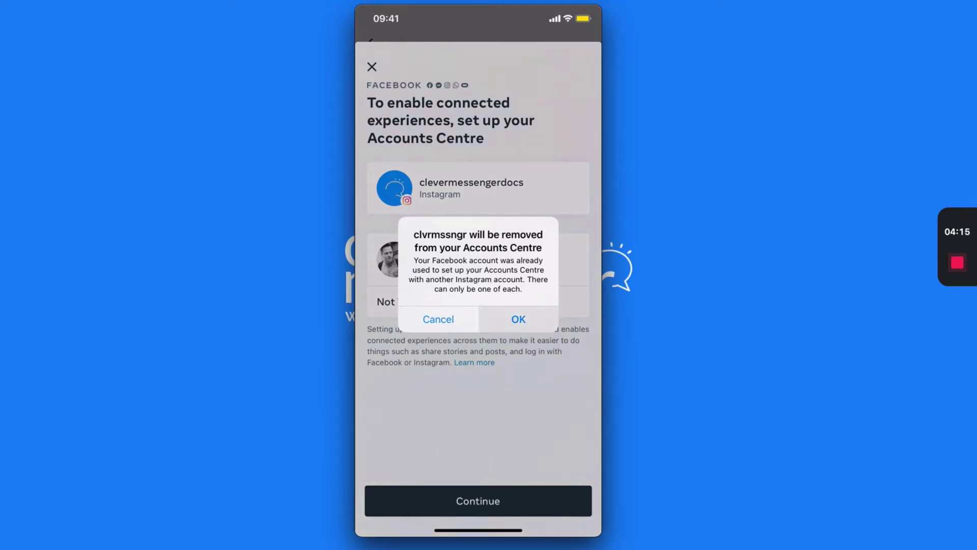
{"action": "left_click", "coordinate": [478, 501]}
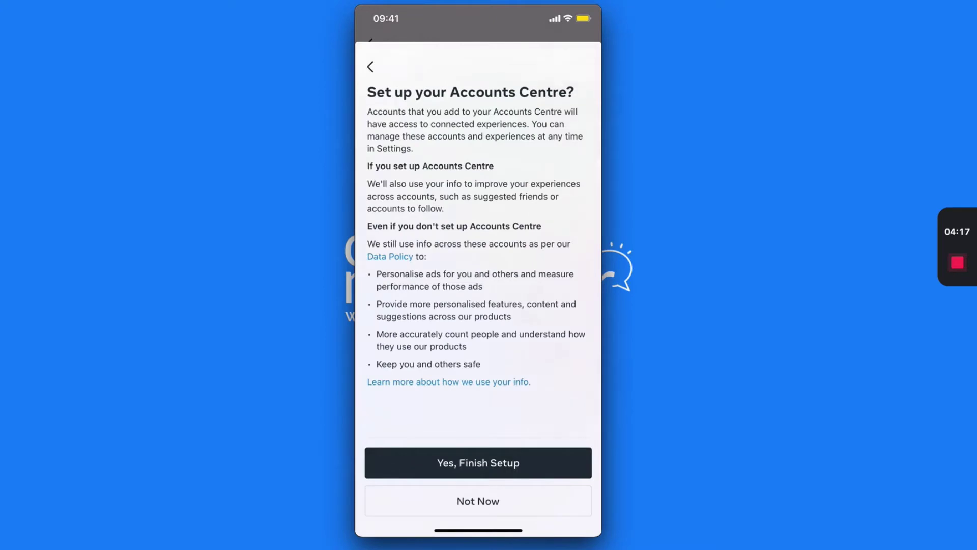
{"action": "left_click", "coordinate": [478, 463]}
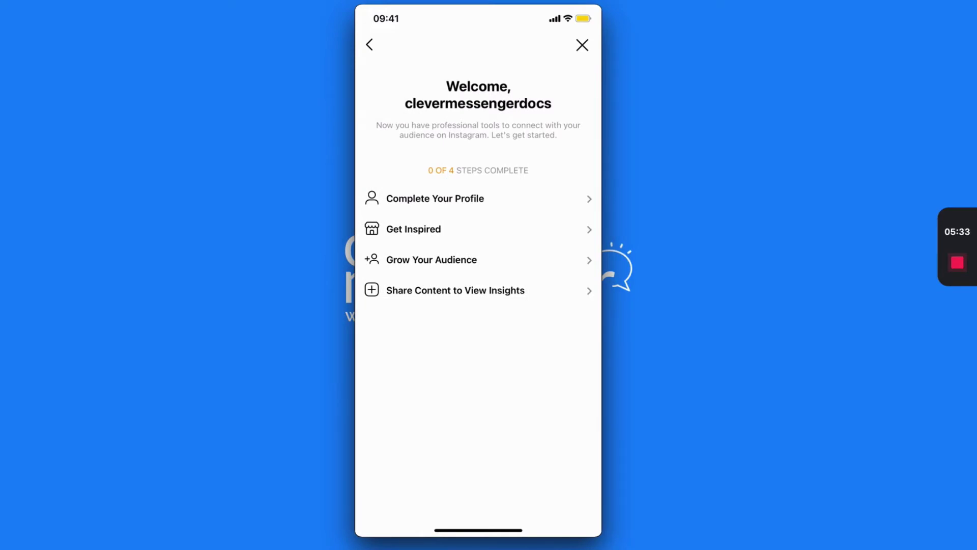
Step: Close the business Welcome onboarding screen
{"action": "left_click", "coordinate": [582, 45]}
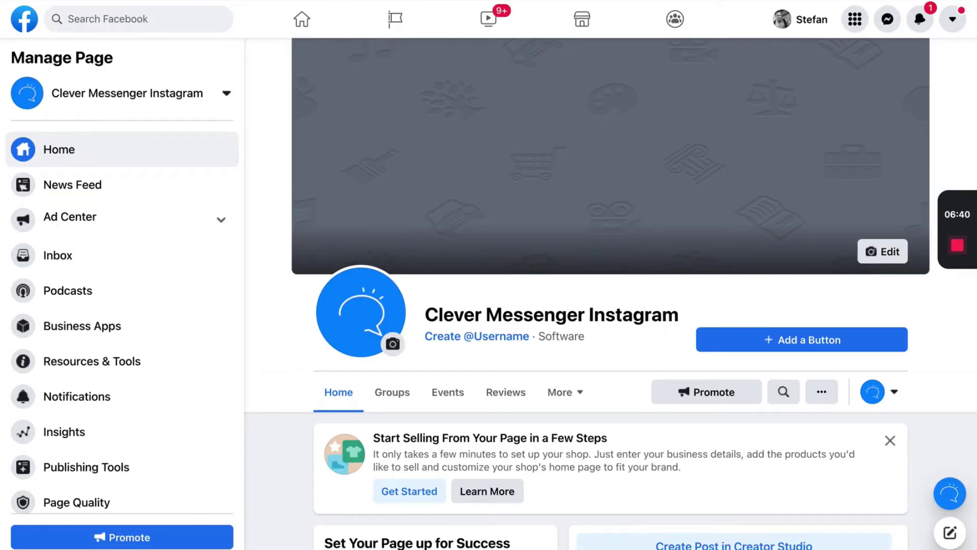
{"action": "scroll", "coordinate": [115, 176], "scroll_direction": "down", "scroll_amount": 3}
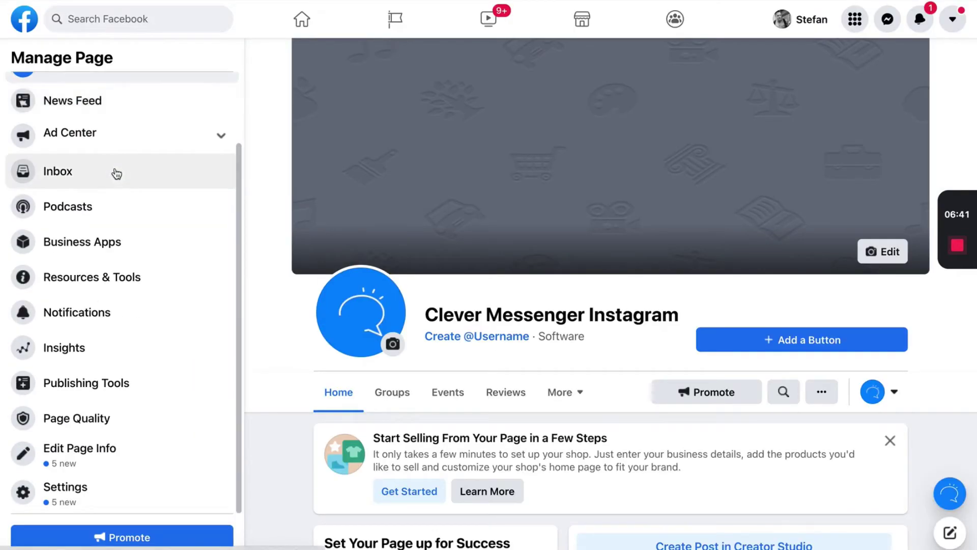
Step: Start connecting an Instagram account from the Page's Instagram settings
{"action": "left_click", "coordinate": [105, 489]}
{"action": "scroll", "coordinate": [138, 129], "scroll_direction": "down", "scroll_amount": 5}
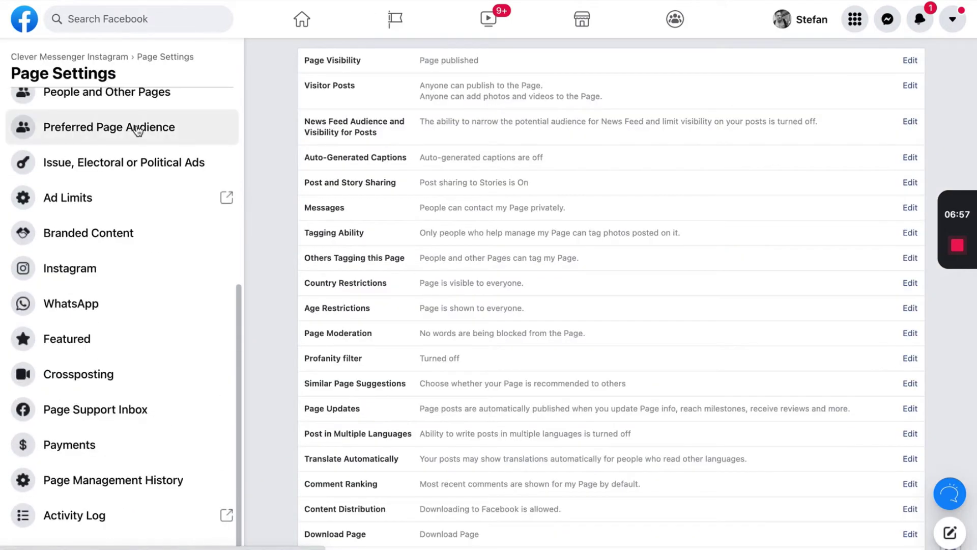
{"action": "left_click", "coordinate": [69, 268]}
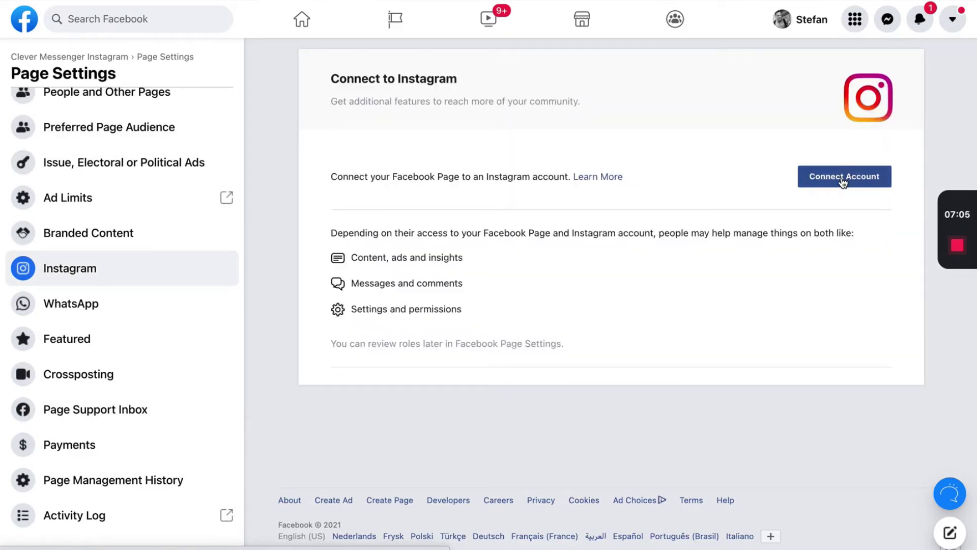
{"action": "left_click", "coordinate": [851, 176]}
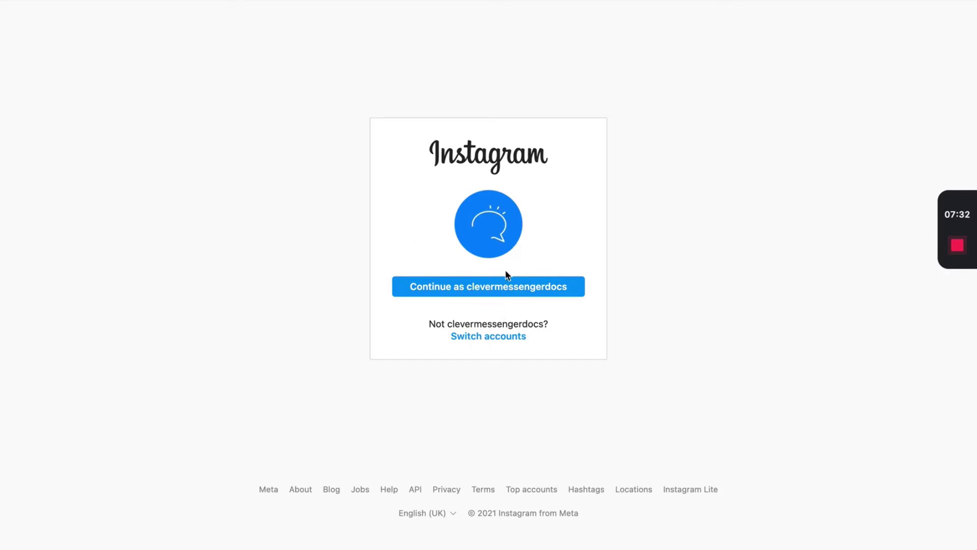
Step: Continue as clevermessengerdocs to link Instagram to the Facebook Page
{"action": "left_click", "coordinate": [483, 292]}
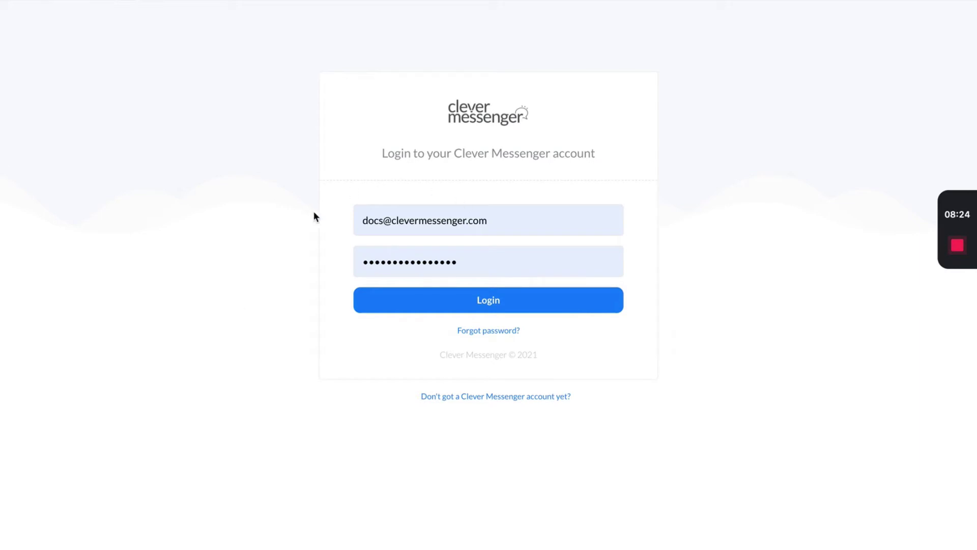
Step: Log in to Clever Messenger to reach the empty bots dashboard
{"action": "left_click", "coordinate": [476, 306]}
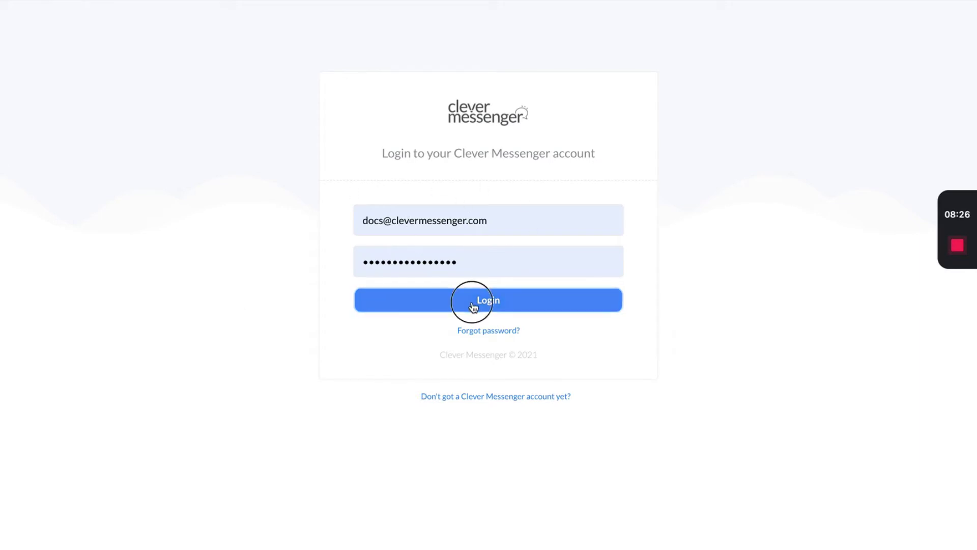
{"action": "left_click", "coordinate": [474, 304]}
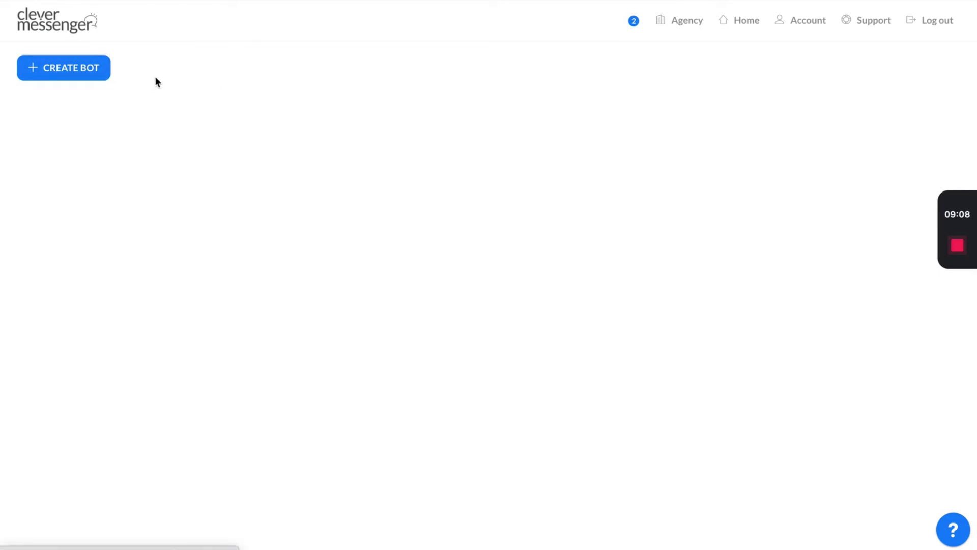
Step: Create a bot as the Facebook user, sharing both Instagram accounts, all Pages and permissions
{"action": "left_click", "coordinate": [72, 68]}
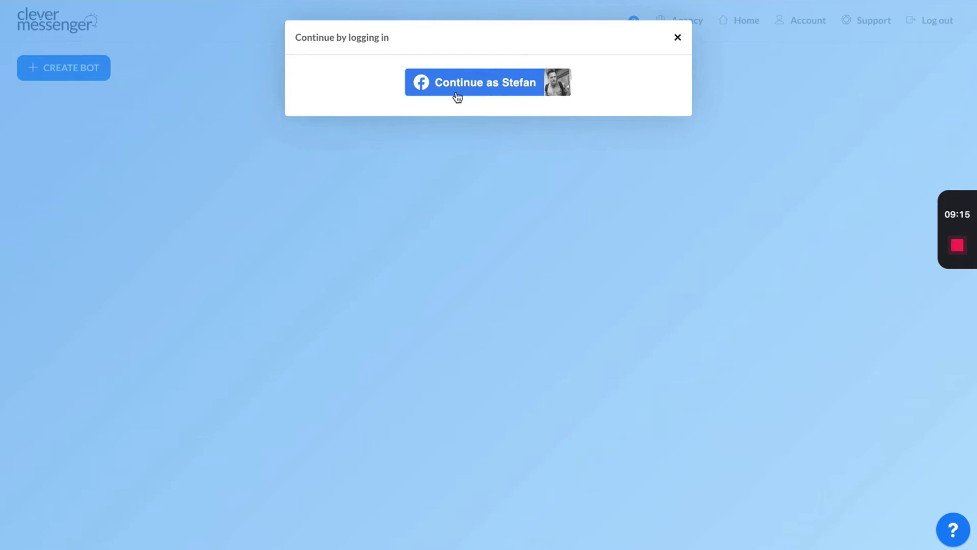
{"action": "left_click", "coordinate": [457, 95]}
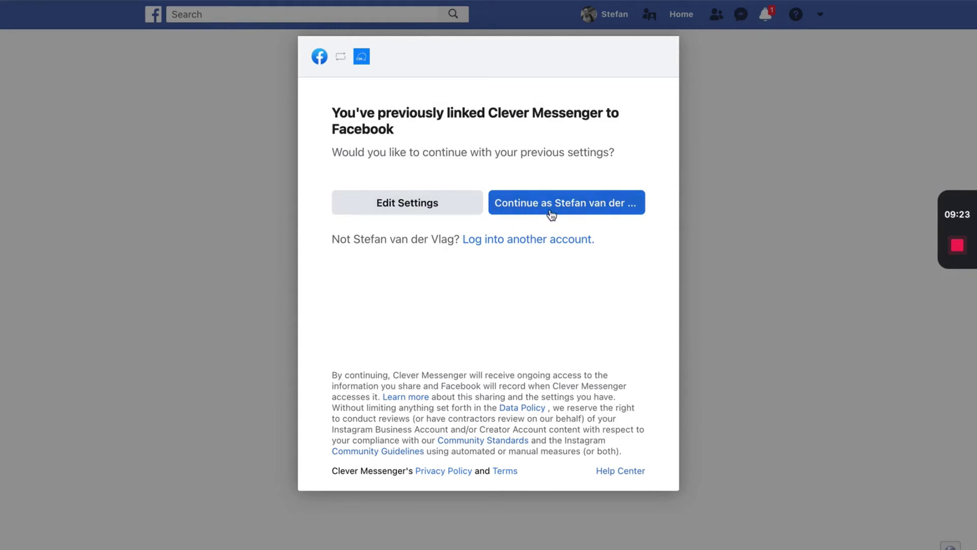
{"action": "left_click", "coordinate": [416, 203]}
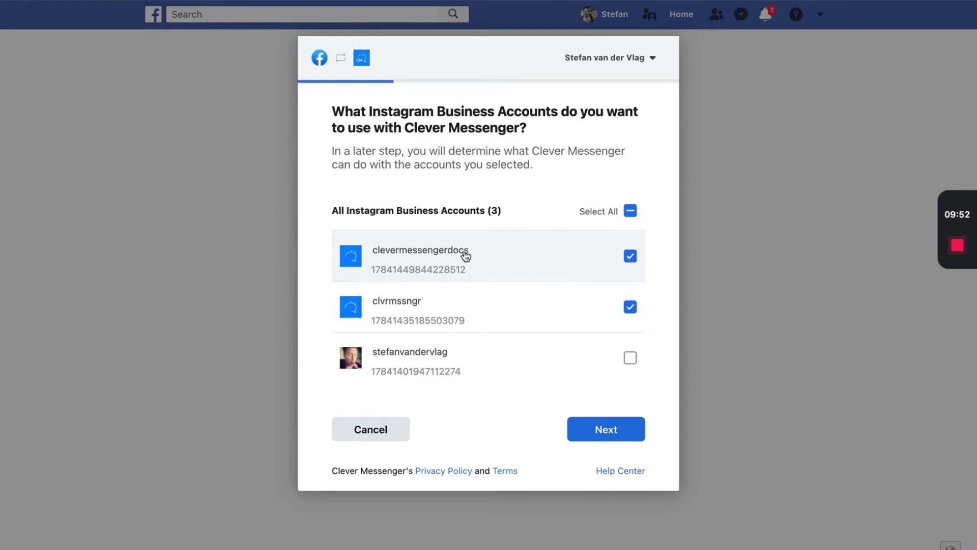
{"action": "left_click", "coordinate": [603, 429]}
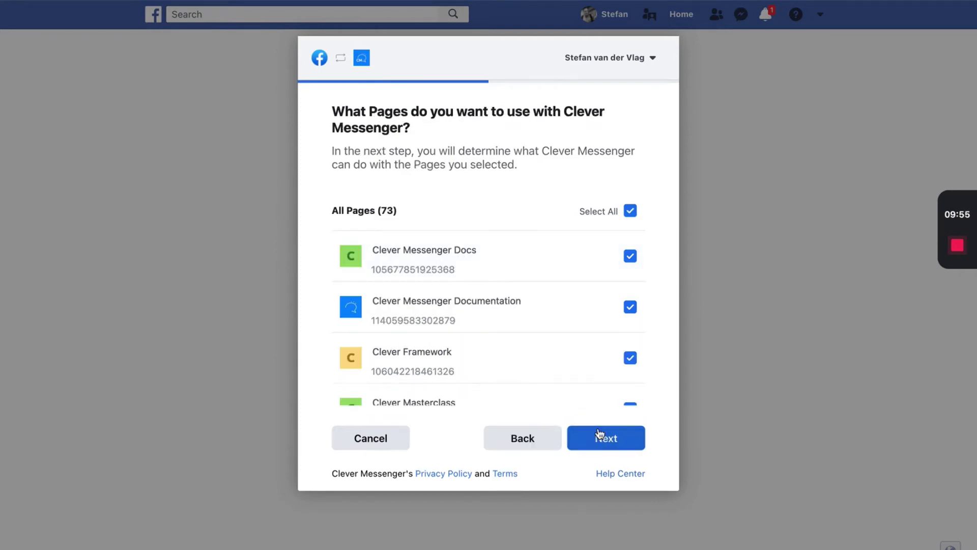
{"action": "scroll", "coordinate": [530, 302], "scroll_direction": "down", "scroll_amount": 5}
{"action": "scroll", "coordinate": [529, 302], "scroll_direction": "down", "scroll_amount": 5}
{"action": "scroll", "coordinate": [527, 302], "scroll_direction": "up", "scroll_amount": 10}
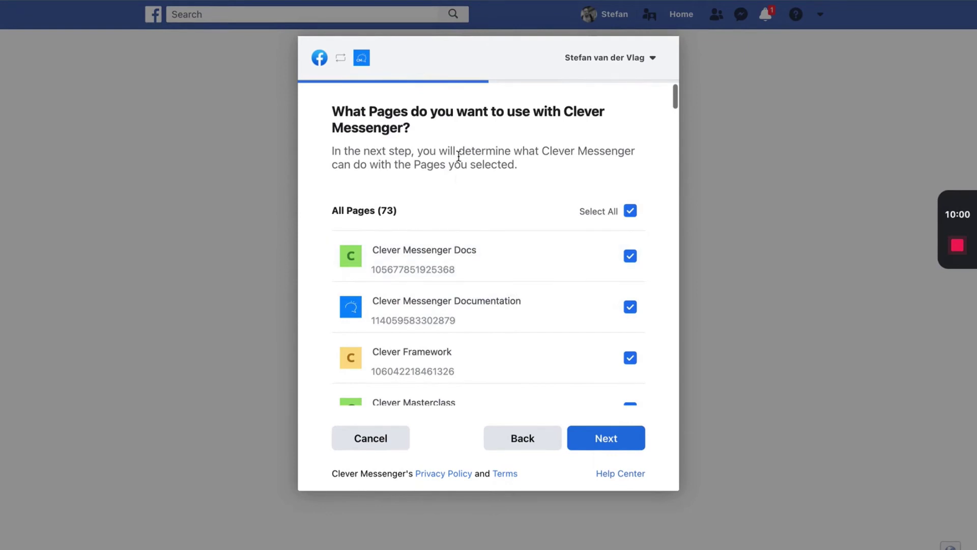
{"action": "left_click", "coordinate": [607, 438]}
{"action": "scroll", "coordinate": [546, 229], "scroll_direction": "down", "scroll_amount": 5}
{"action": "scroll", "coordinate": [546, 191], "scroll_direction": "down", "scroll_amount": 3}
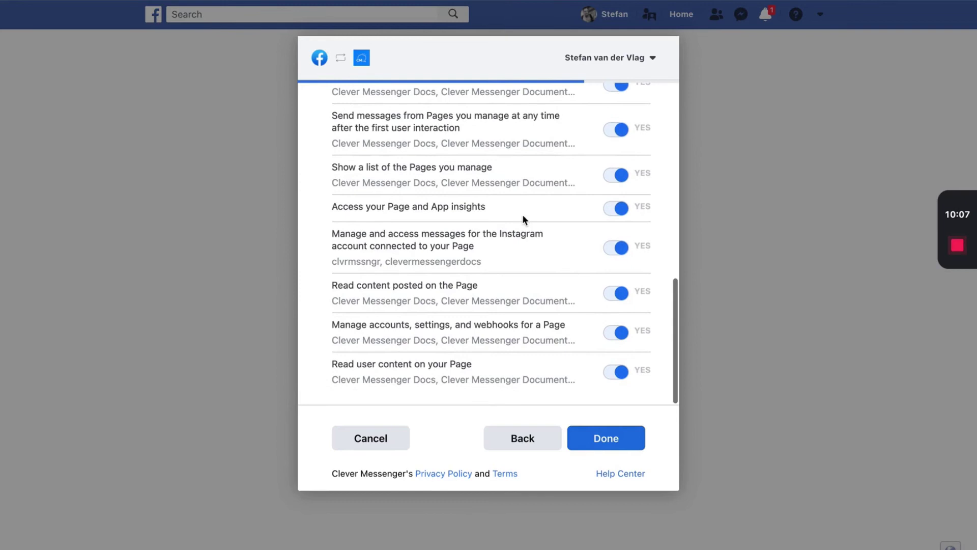
{"action": "scroll", "coordinate": [547, 214], "scroll_direction": "up", "scroll_amount": 10}
{"action": "scroll", "coordinate": [581, 249], "scroll_direction": "down", "scroll_amount": 10}
{"action": "scroll", "coordinate": [628, 371], "scroll_direction": "up", "scroll_amount": 10}
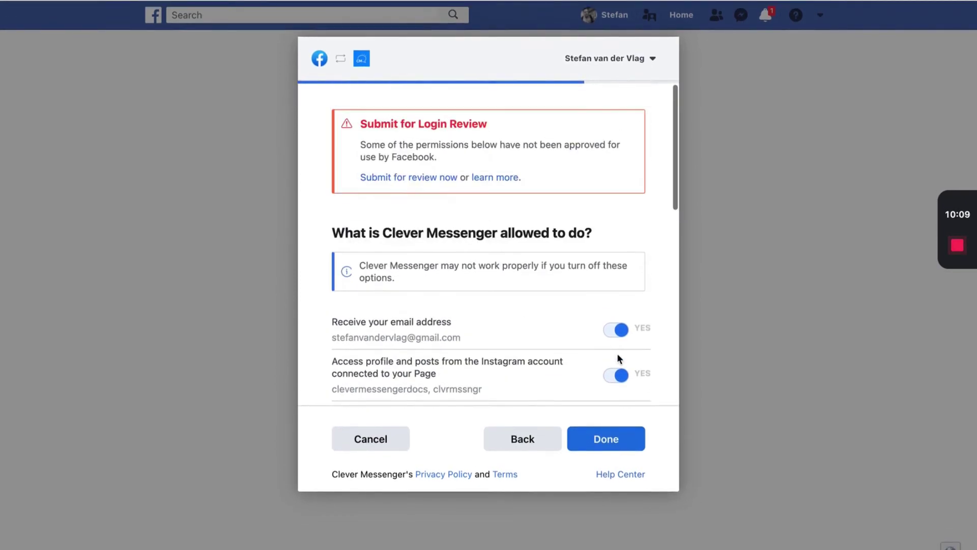
{"action": "left_click", "coordinate": [606, 438]}
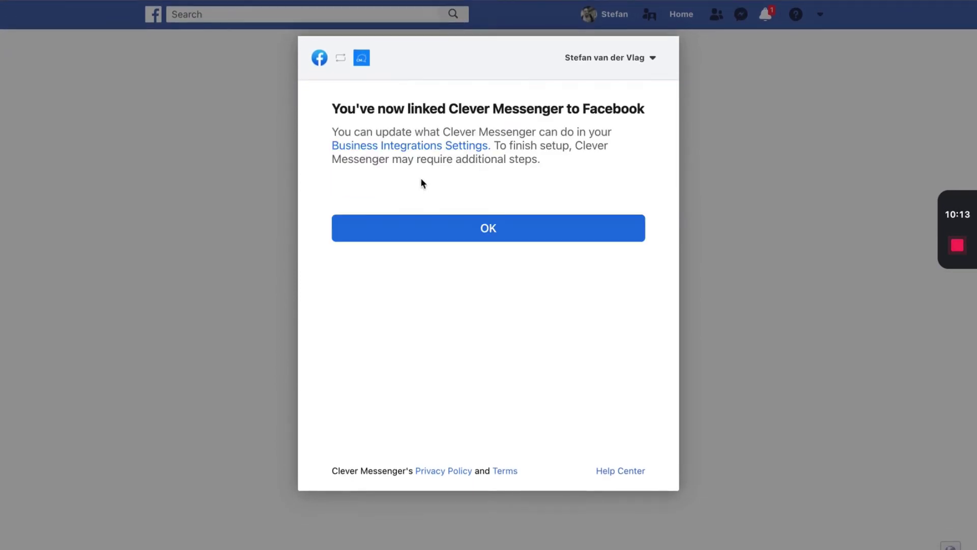
Step: Acknowledge the link confirmation and connect the Clever Messenger Instagram page as a bot
{"action": "left_click", "coordinate": [489, 229]}
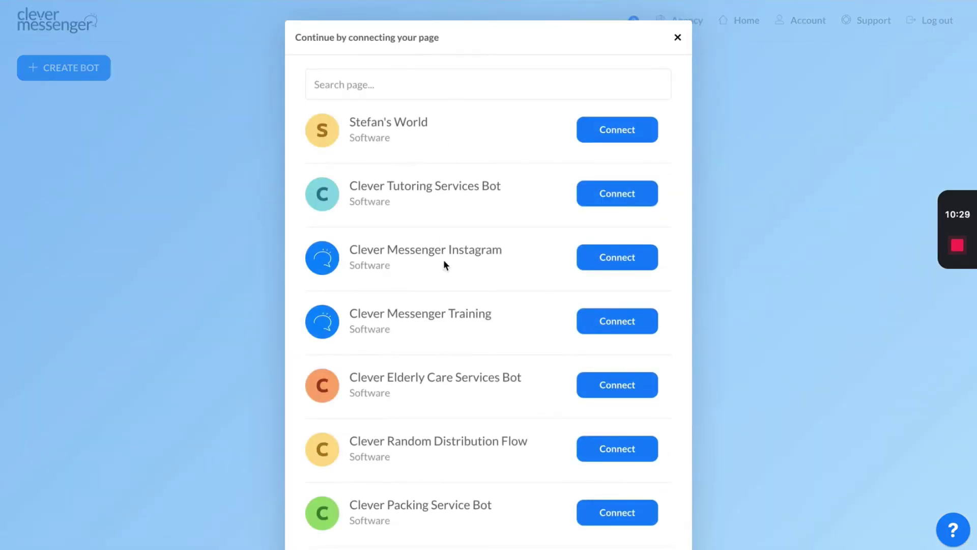
{"action": "left_click", "coordinate": [616, 258]}
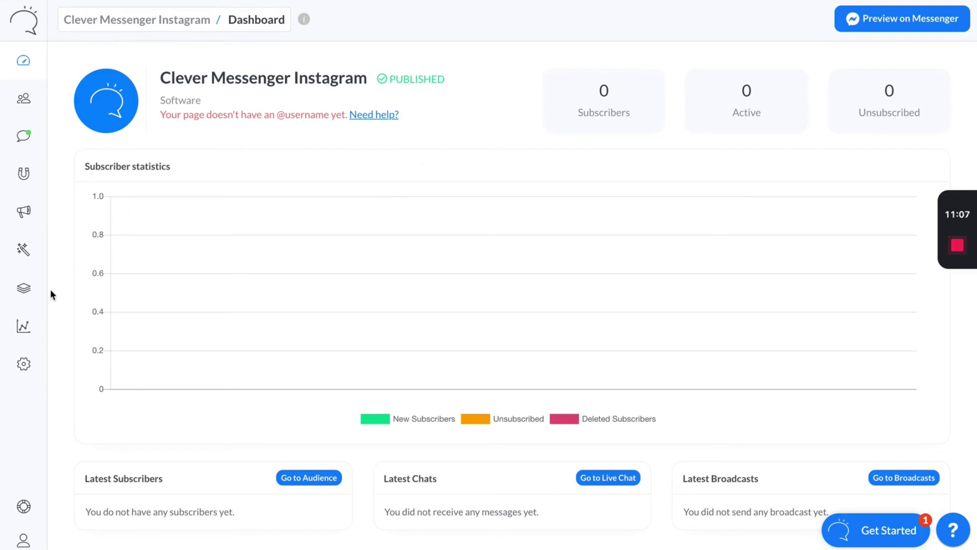
Step: Open the bot's Configure page from the gear menu and show its Instagram settings
{"action": "left_click", "coordinate": [24, 364]}
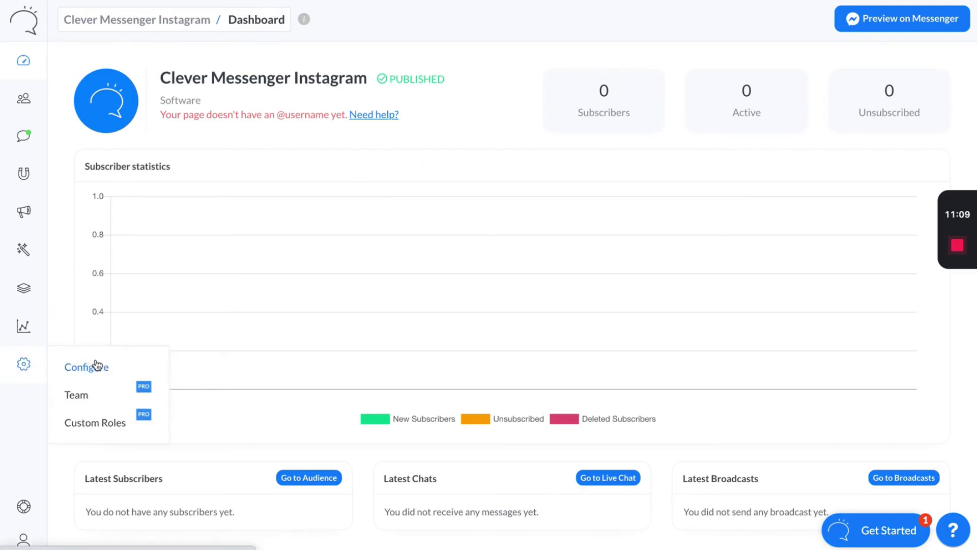
{"action": "left_click", "coordinate": [97, 367]}
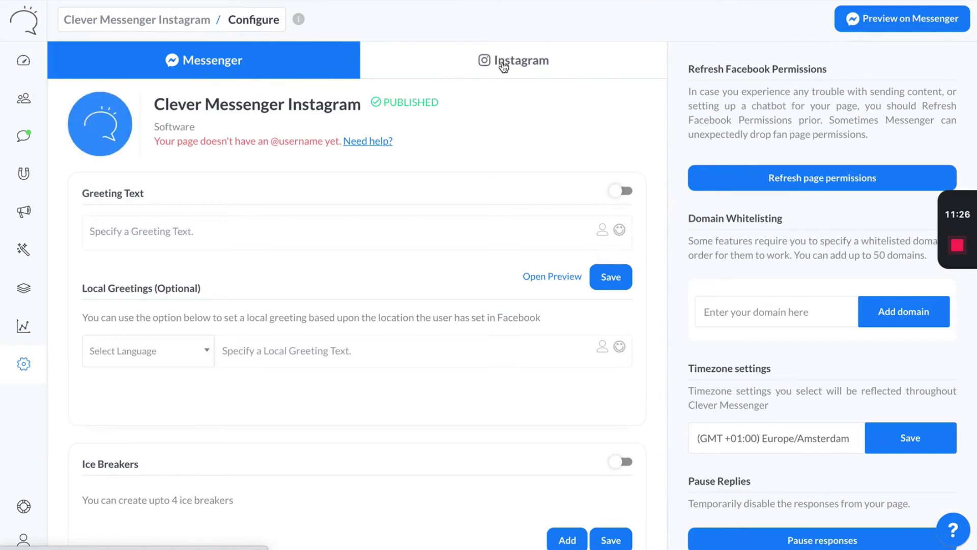
{"action": "left_click", "coordinate": [493, 63]}
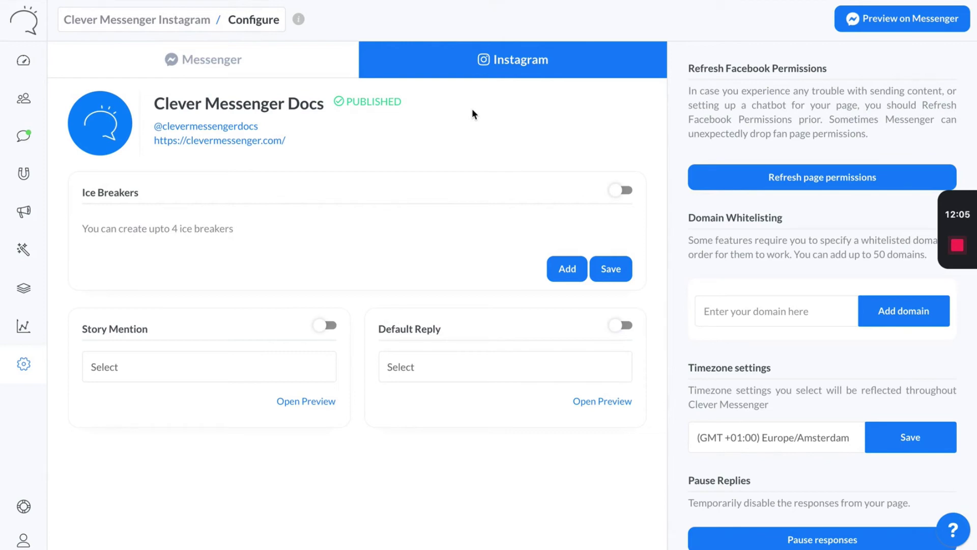
Step: Return to the bot's Messenger tab on the Configure page
{"action": "left_click", "coordinate": [262, 52]}
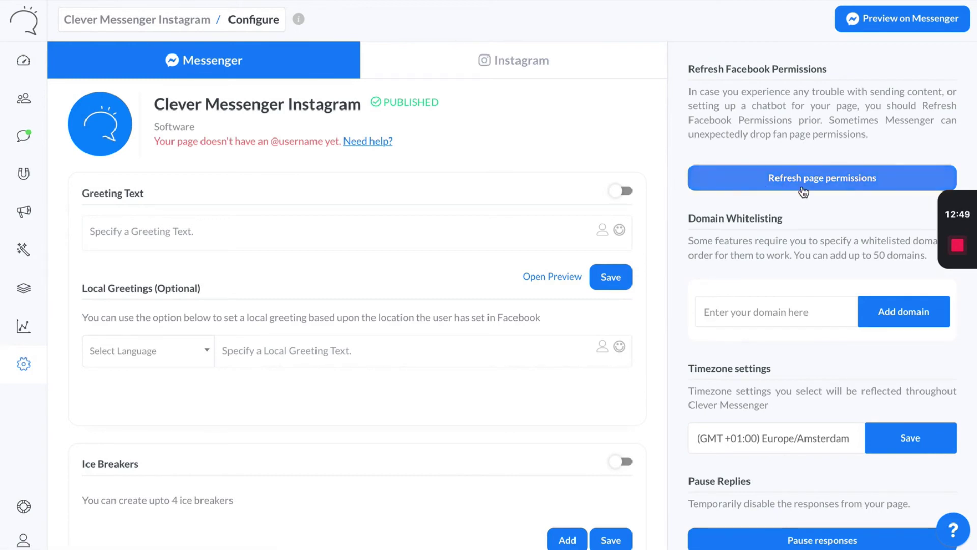
Step: Refresh page permissions as the logged-in Facebook user and review shared Instagram accounts
{"action": "left_click", "coordinate": [802, 184]}
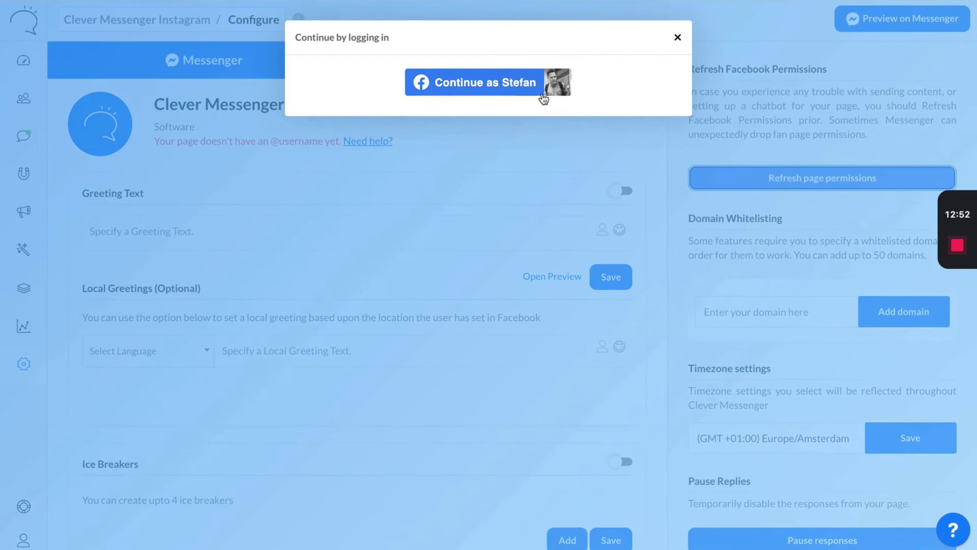
{"action": "left_click", "coordinate": [489, 86]}
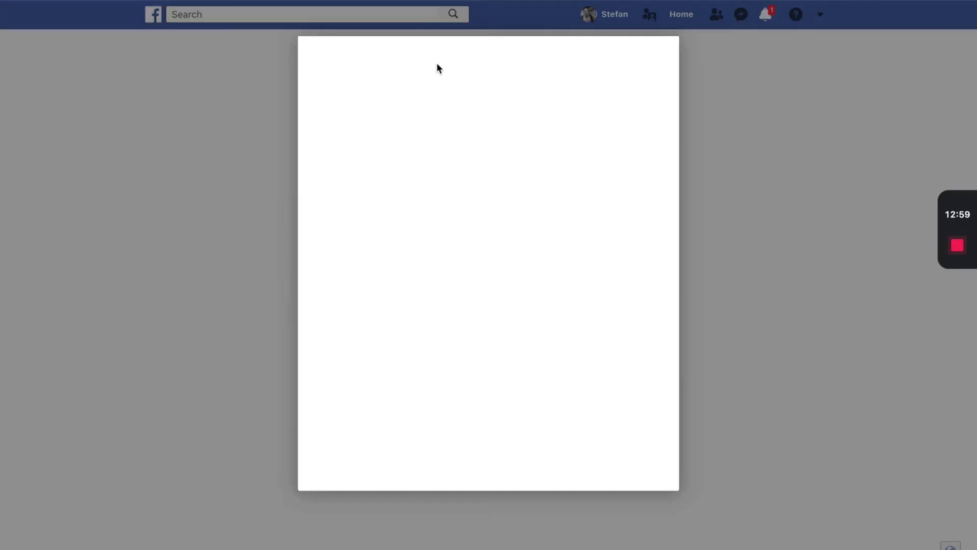
{"action": "left_click", "coordinate": [405, 202]}
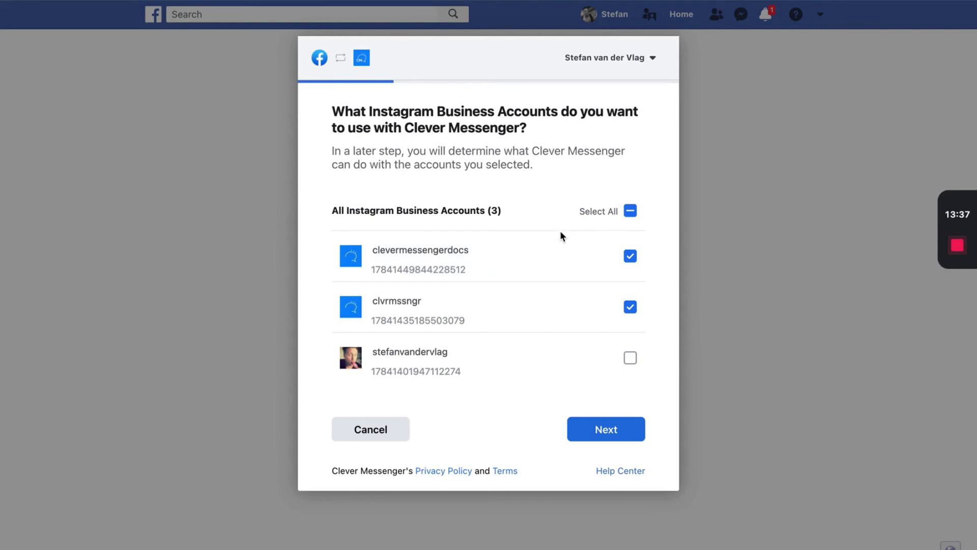
Step: Confirm the selected Instagram accounts and all 73 Pages in the permission refresh
{"action": "left_click", "coordinate": [607, 429]}
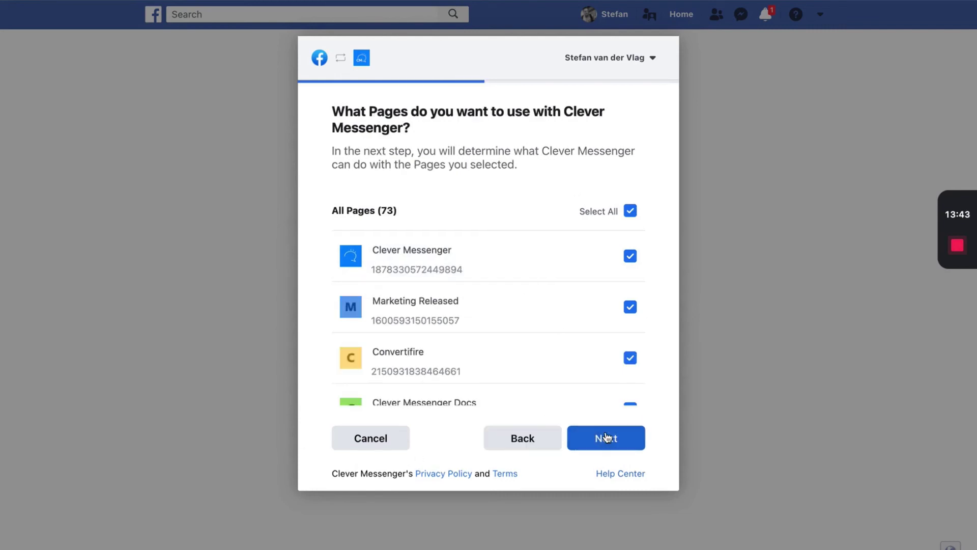
{"action": "left_click", "coordinate": [606, 437]}
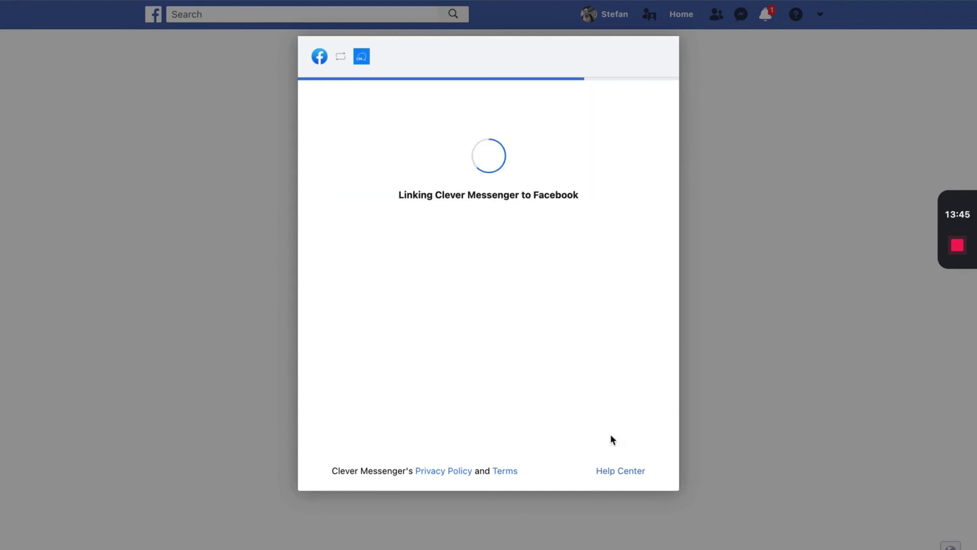